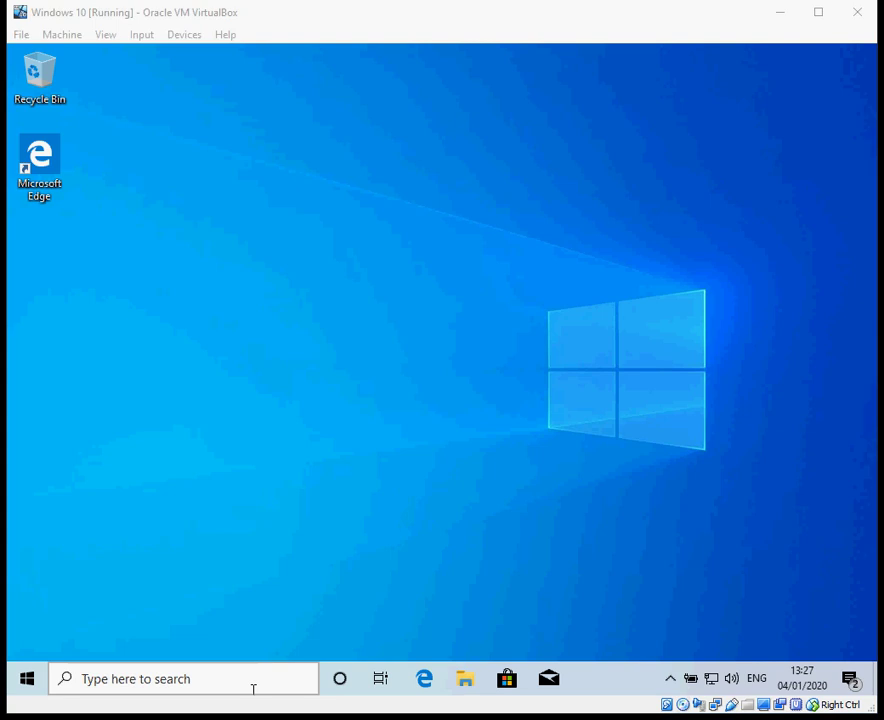
- Switch to the Chrome browser and view the image results showing the endless restart screen and the boot loop error screen
{"action": "key", "text": "alt+Tab"}
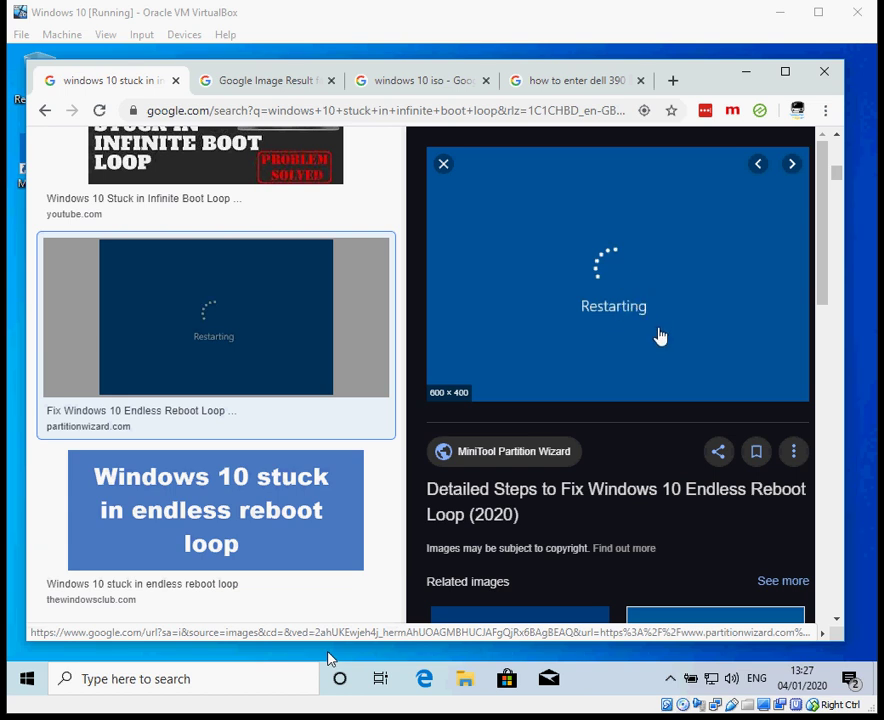
{"action": "left_click", "coordinate": [270, 84]}
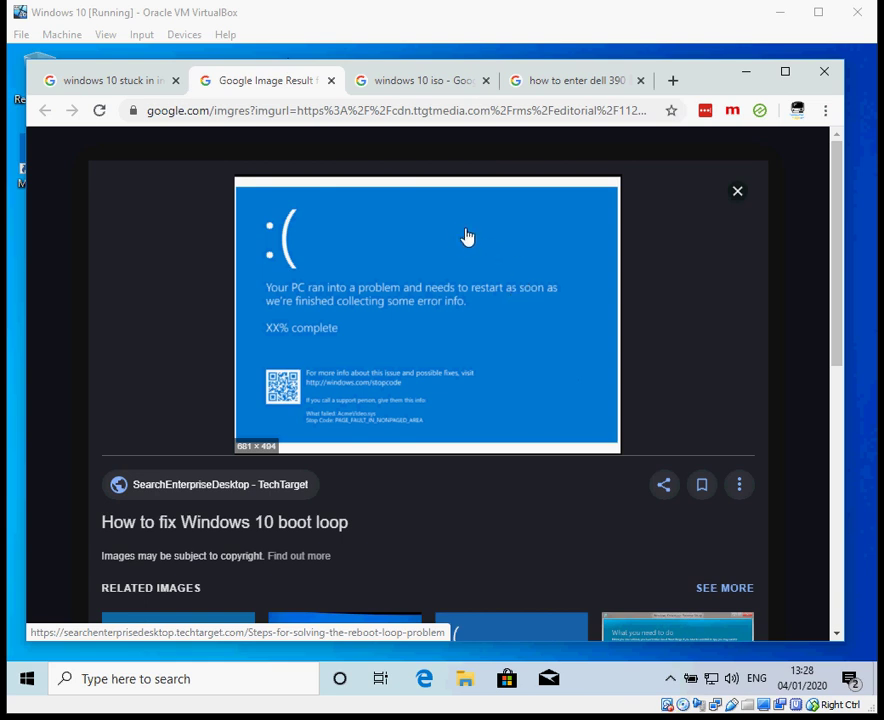
- Open Microsoft's Download Windows 10 page from the "windows 10 iso" search results and go to its installation media section
{"action": "left_click", "coordinate": [396, 82]}
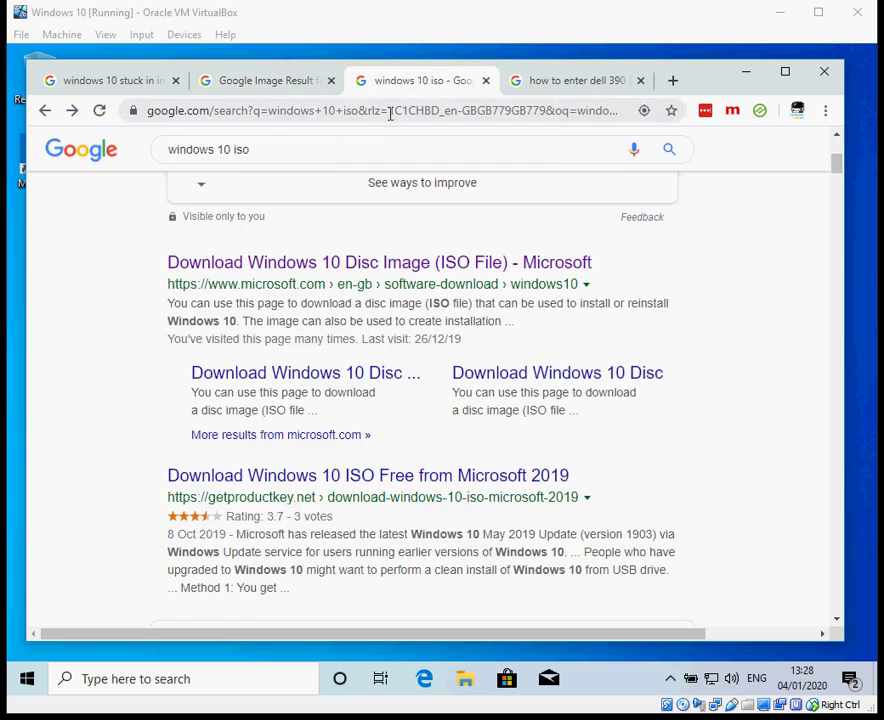
{"action": "scroll", "coordinate": [148, 200], "scroll_direction": "up", "scroll_amount": 2}
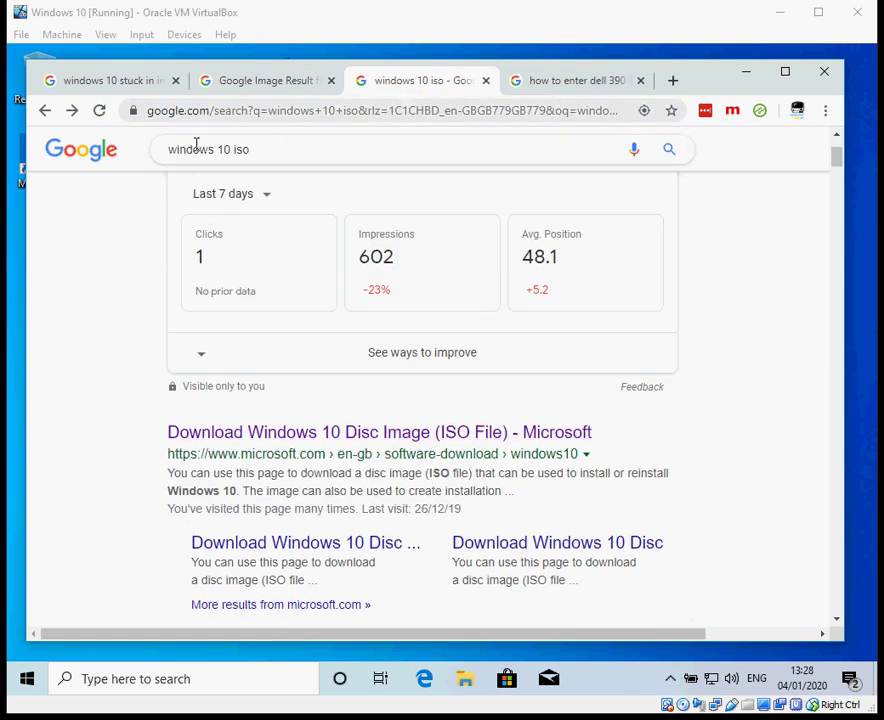
{"action": "left_click_drag", "start_coordinate": [183, 148], "coordinate": [247, 148]}
{"action": "left_click", "coordinate": [92, 286]}
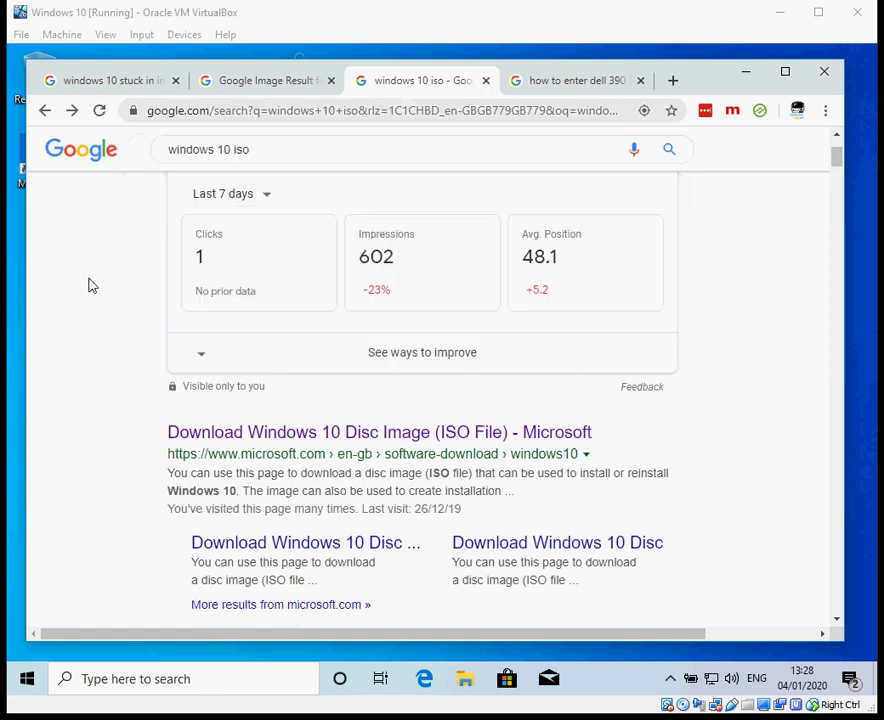
{"action": "scroll", "coordinate": [113, 257], "scroll_direction": "down", "scroll_amount": 2}
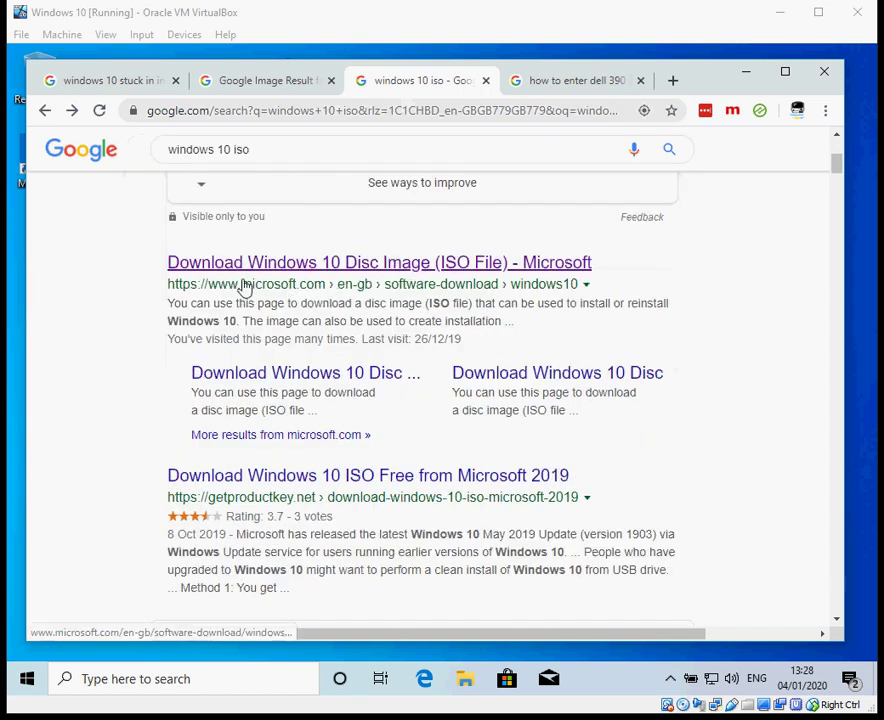
{"action": "left_click", "coordinate": [389, 264]}
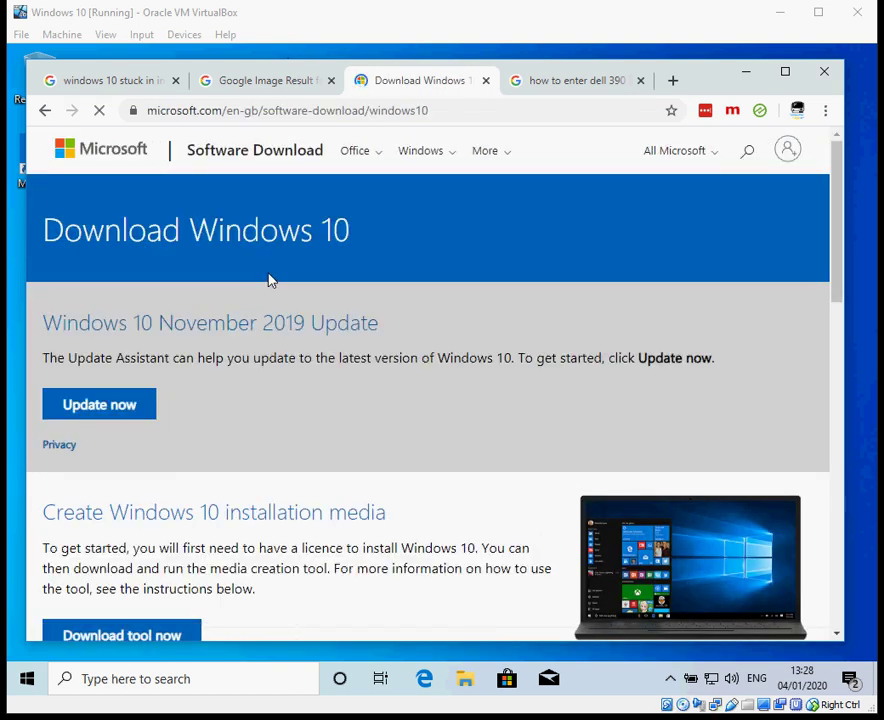
{"action": "scroll", "coordinate": [272, 282], "scroll_direction": "down", "scroll_amount": 2}
{"action": "scroll", "coordinate": [271, 279], "scroll_direction": "down", "scroll_amount": 1}
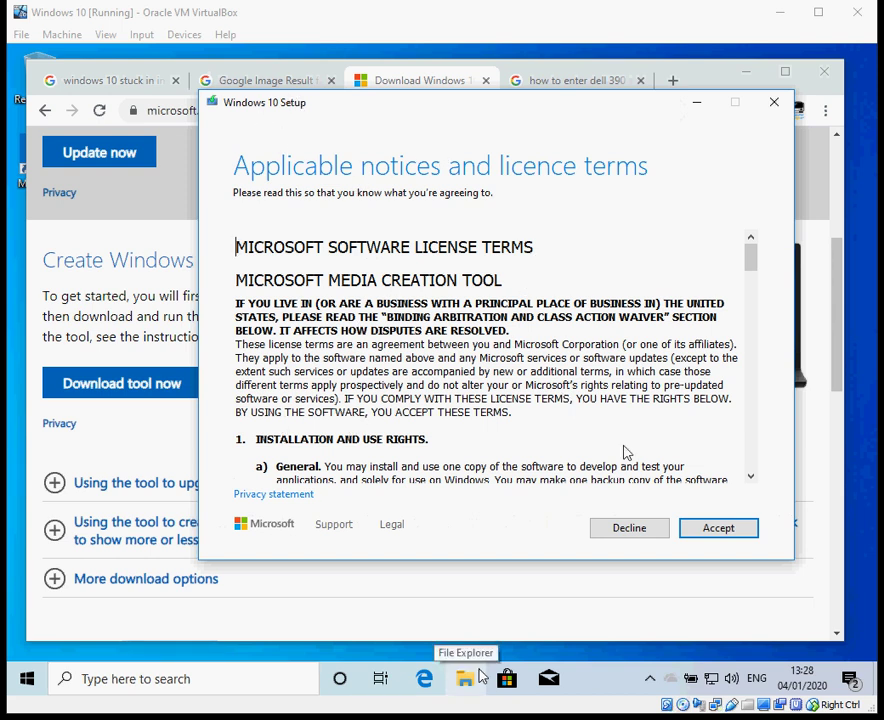
- Accept the media creation tool's licence terms and choose to create installation media for another PC
{"action": "left_click", "coordinate": [730, 528]}
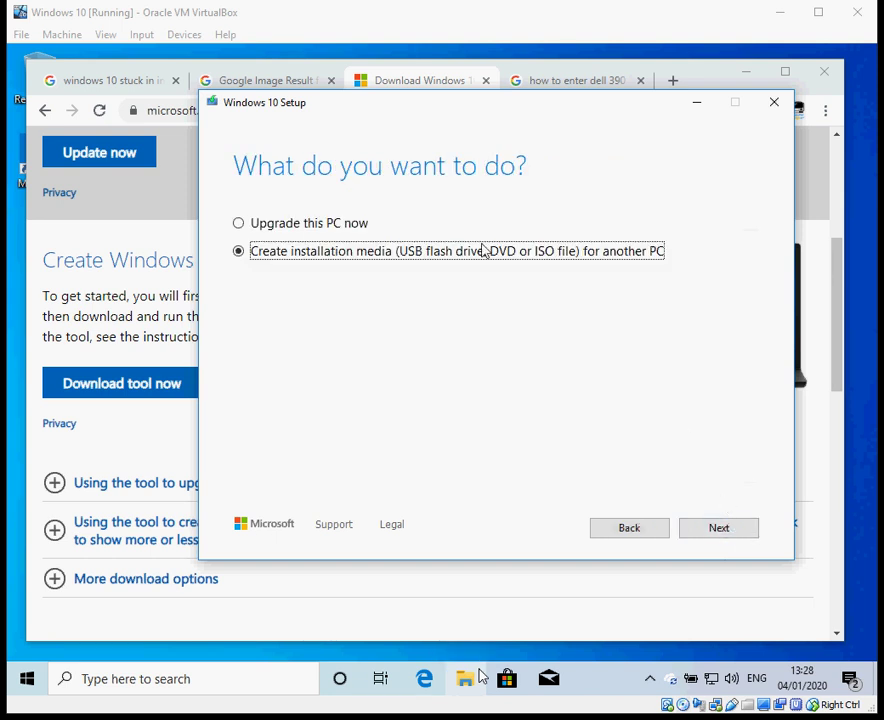
{"action": "left_click", "coordinate": [293, 225]}
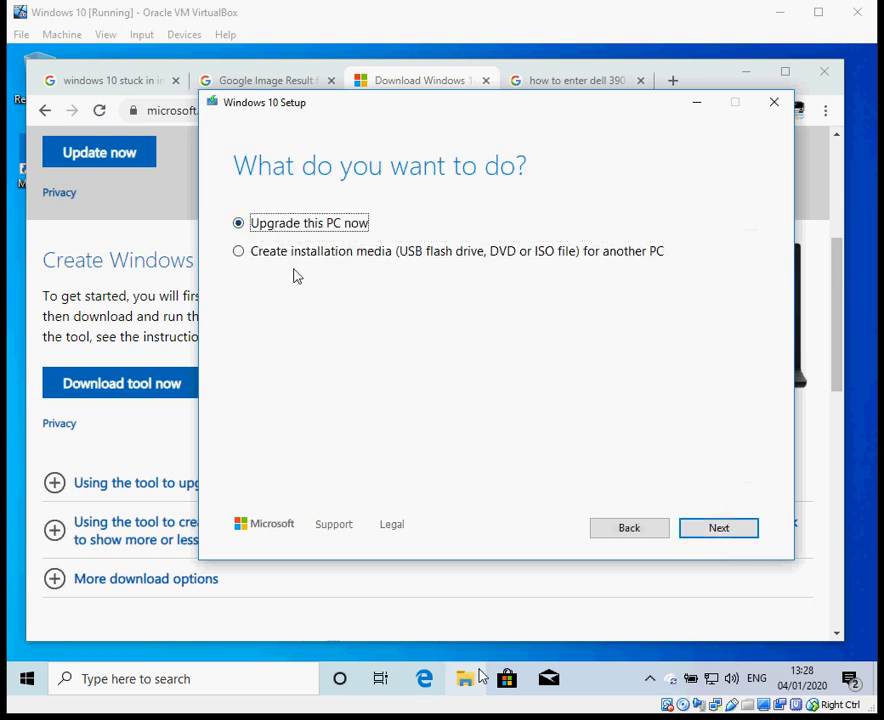
{"action": "left_click", "coordinate": [305, 255]}
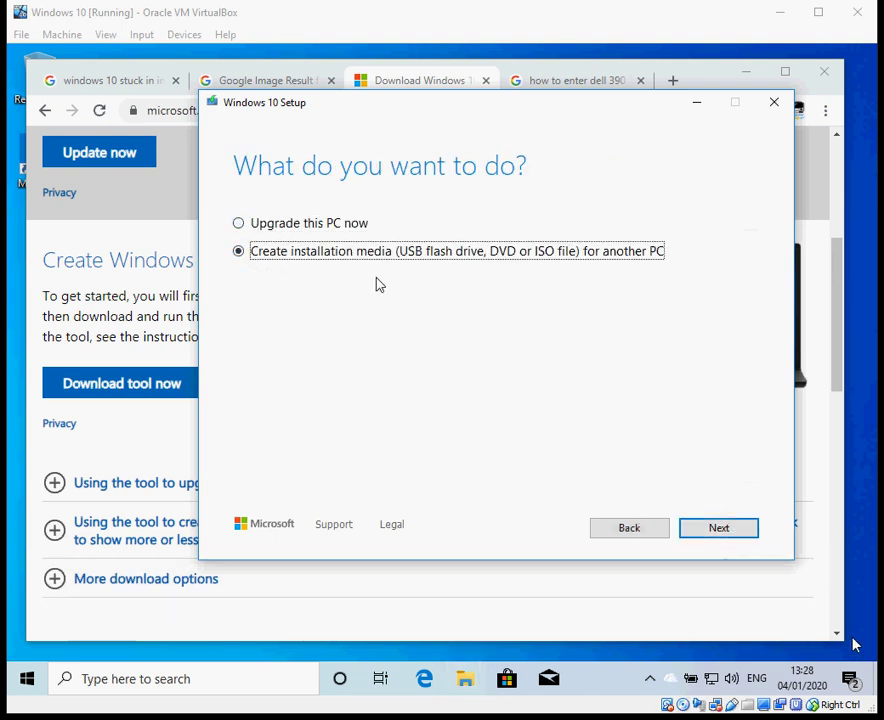
{"action": "left_click", "coordinate": [741, 531]}
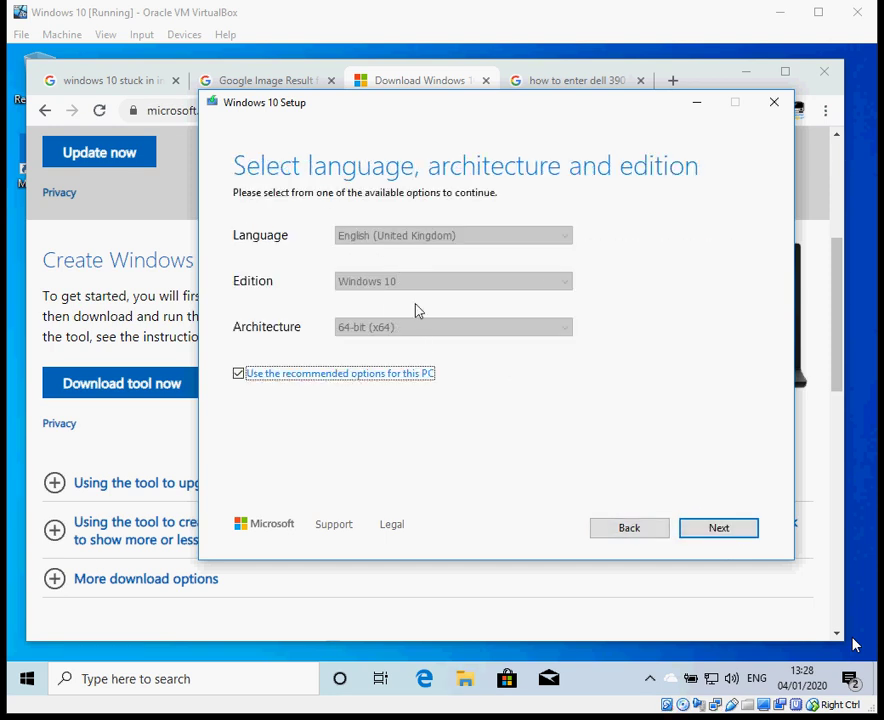
- Turn off the recommended options for this PC, set the architecture to 32-bit (x86) and continue to the media choice
{"action": "left_click", "coordinate": [295, 379]}
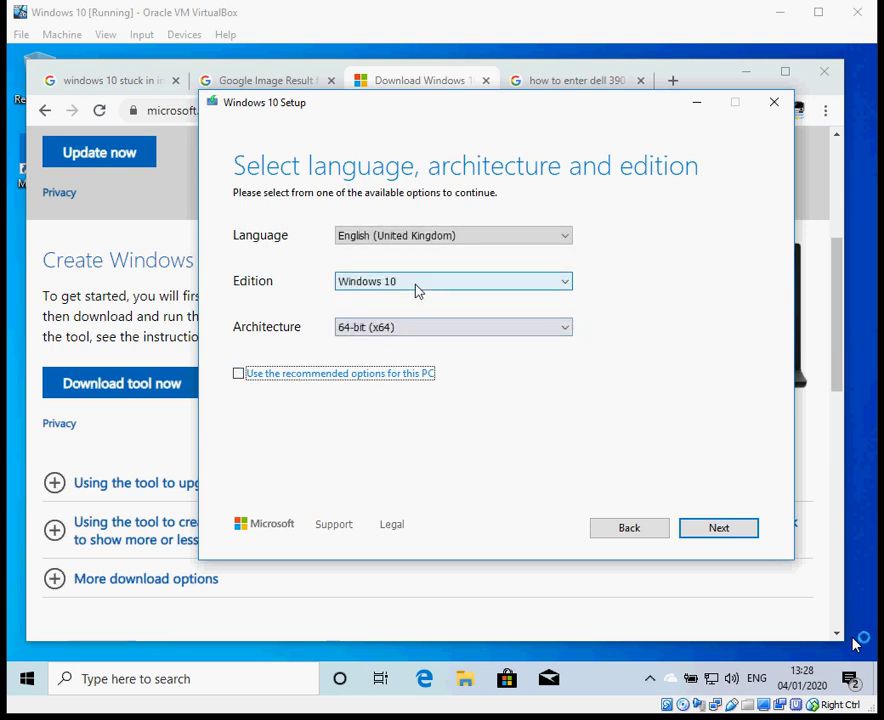
{"action": "left_click", "coordinate": [428, 341]}
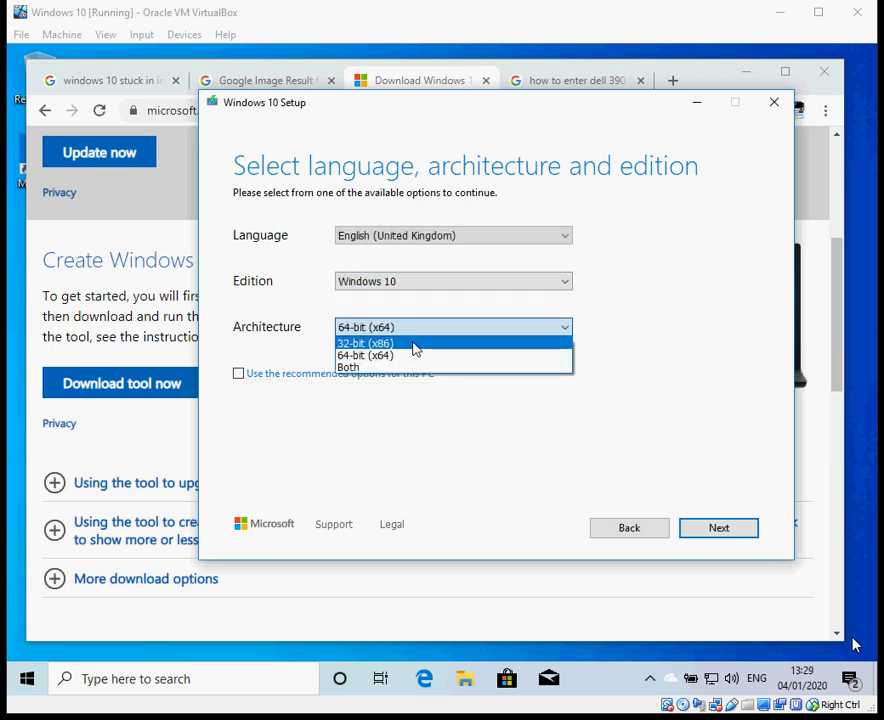
{"action": "left_click", "coordinate": [414, 346]}
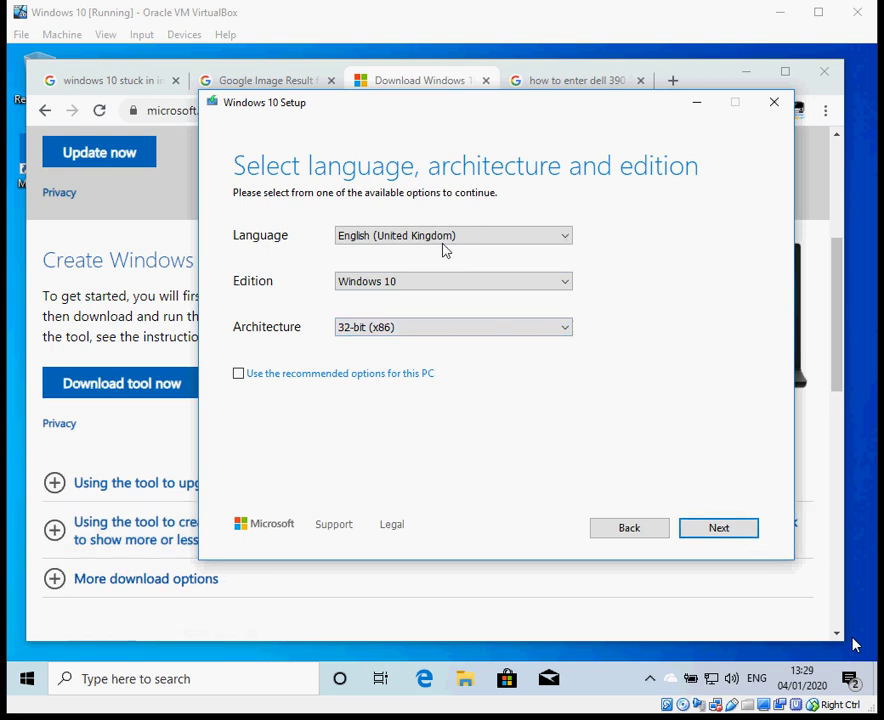
{"action": "left_click", "coordinate": [724, 529]}
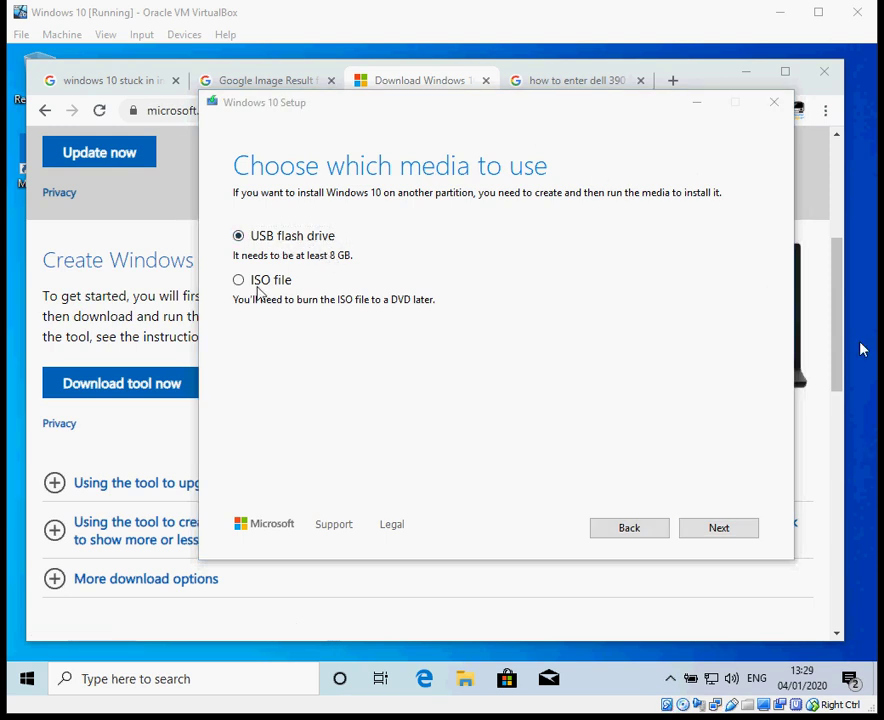
- Try the ISO file option, select USB flash drive as the media and minimise the setup window
{"action": "left_click", "coordinate": [257, 285]}
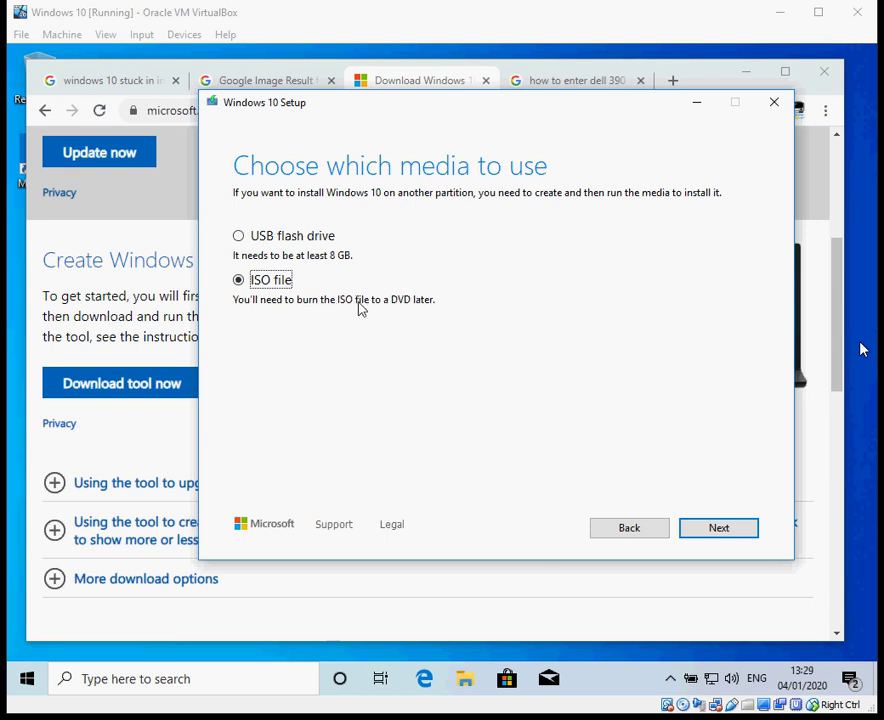
{"action": "left_click", "coordinate": [276, 238]}
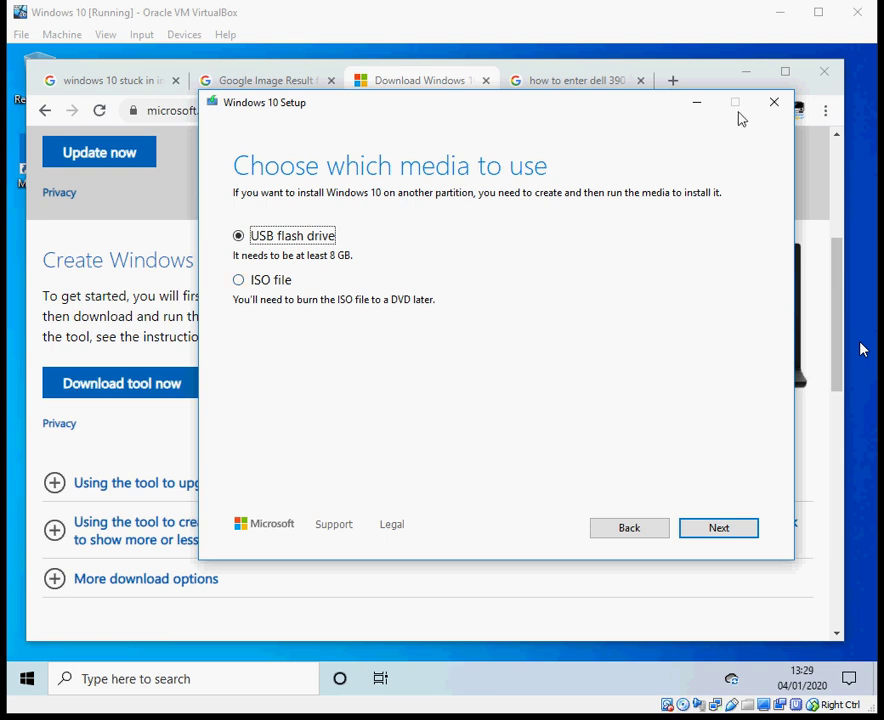
{"action": "left_click", "coordinate": [695, 104]}
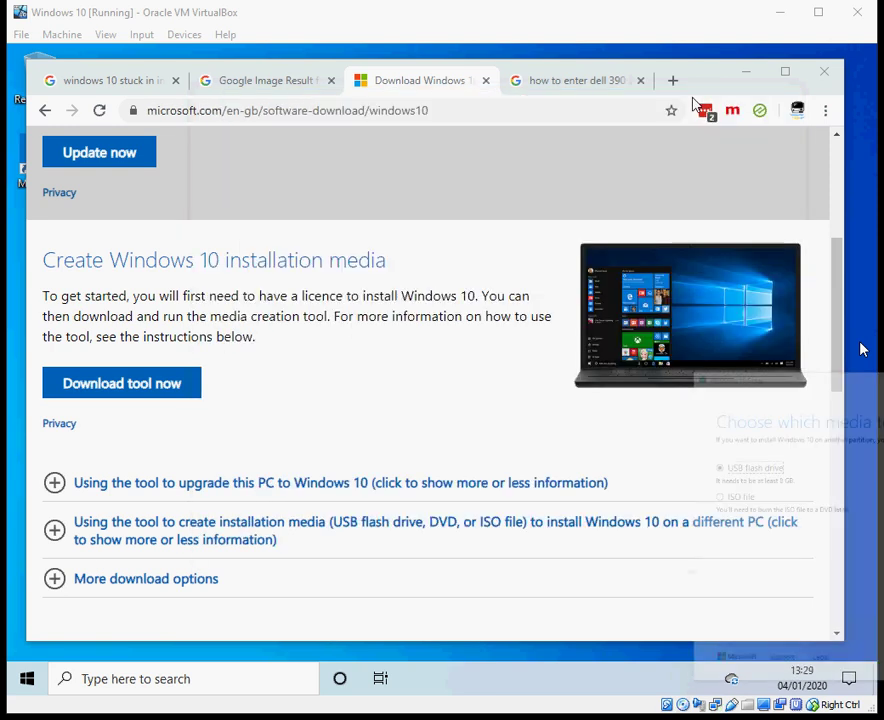
- Switch to the Windows 10 virtual machine in VirtualBox, reset it and boot it from the CD or DVD
{"action": "key", "text": "super+d"}
{"action": "left_click", "coordinate": [64, 38]}
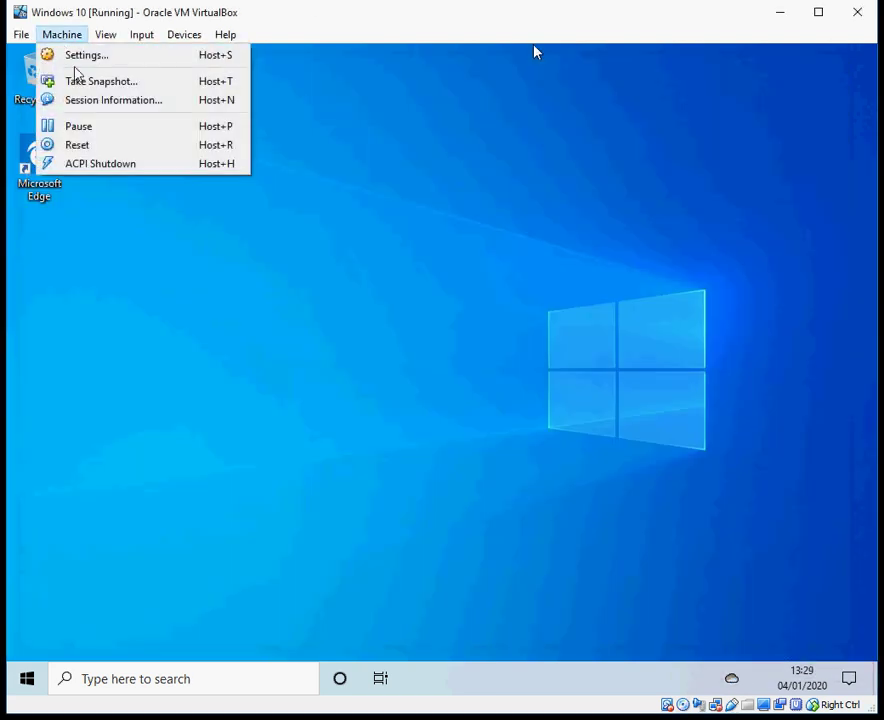
{"action": "left_click", "coordinate": [113, 146]}
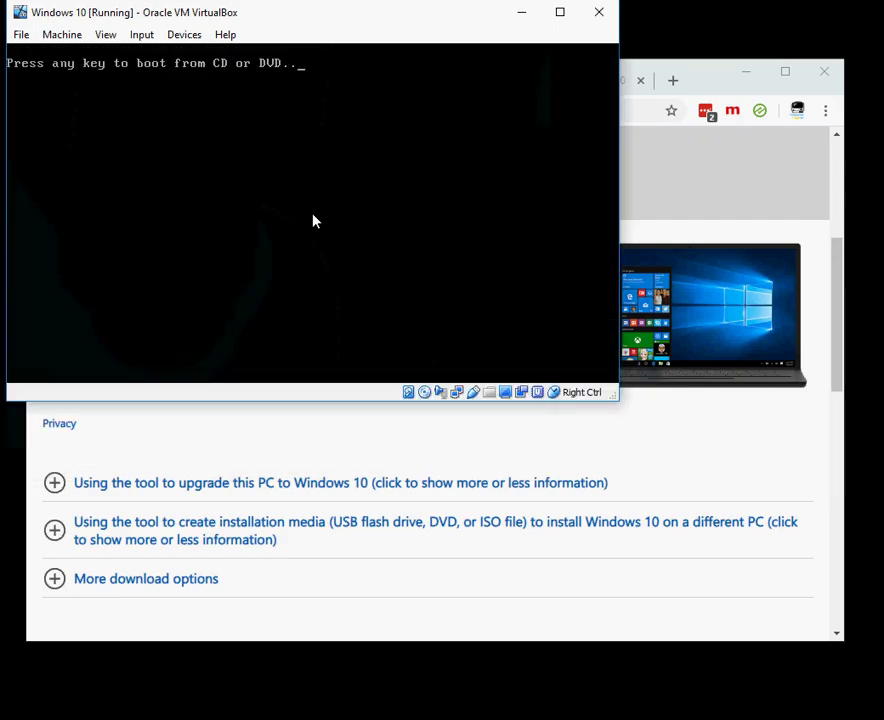
{"action": "key", "text": "Return"}
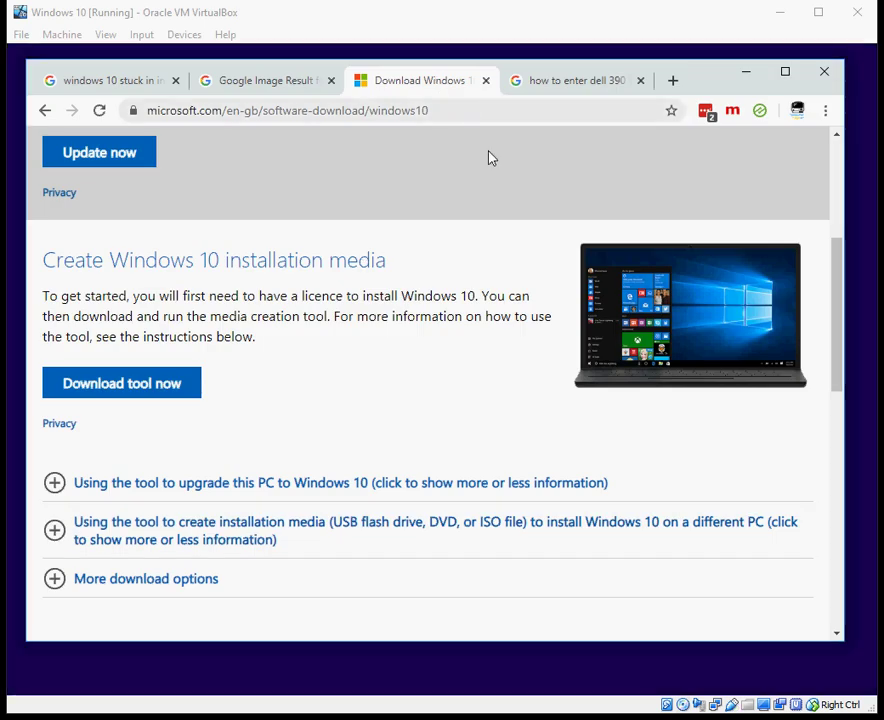
- Examine the "how to enter dell 390 bios" search results for the key that enters System Setup, and minimise the browser
{"action": "left_click", "coordinate": [566, 82]}
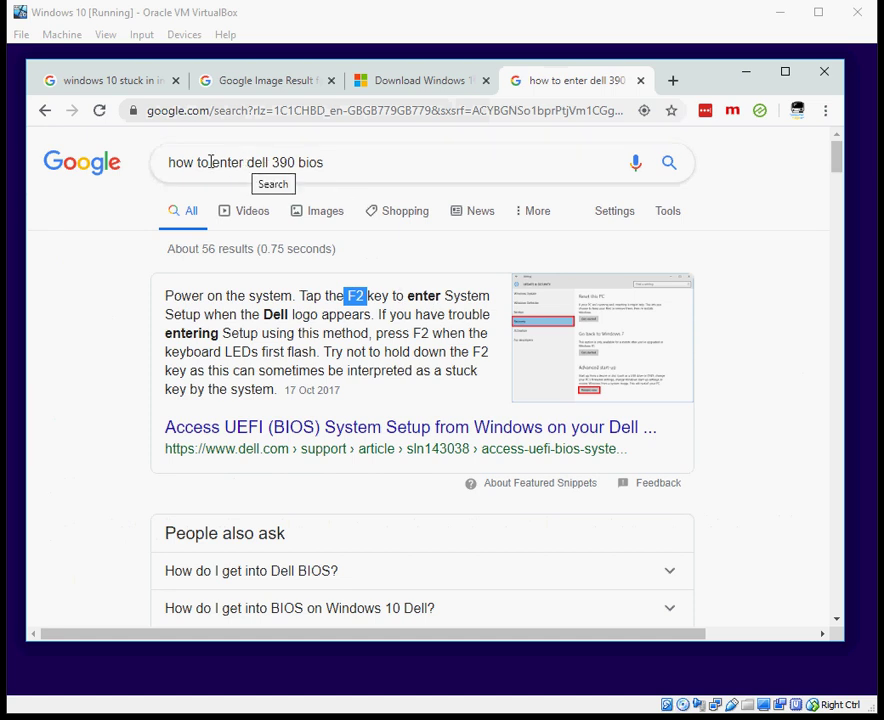
{"action": "left_click_drag", "start_coordinate": [248, 162], "coordinate": [296, 161]}
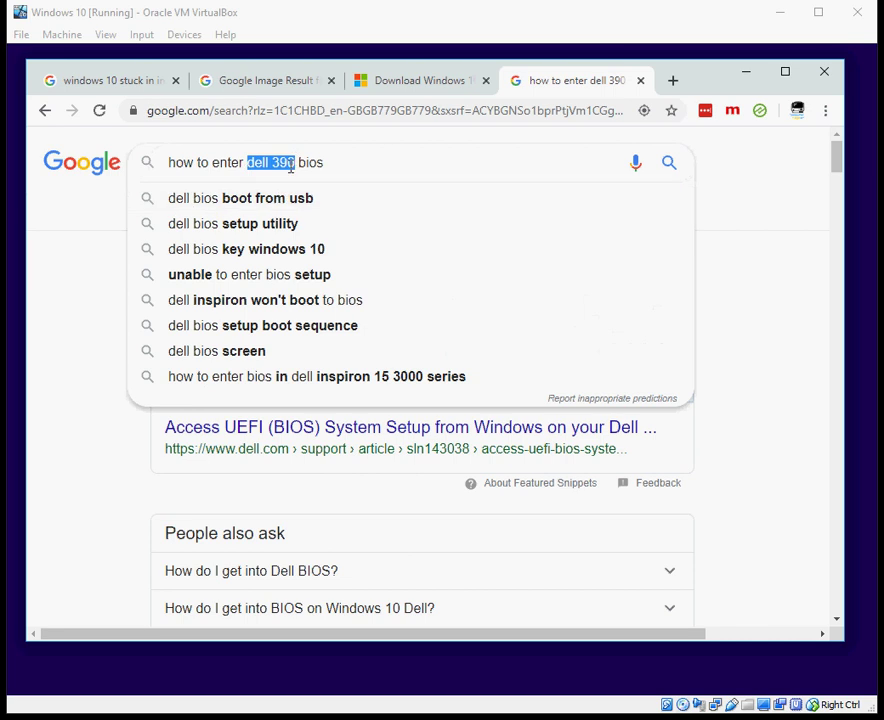
{"action": "left_click", "coordinate": [326, 162]}
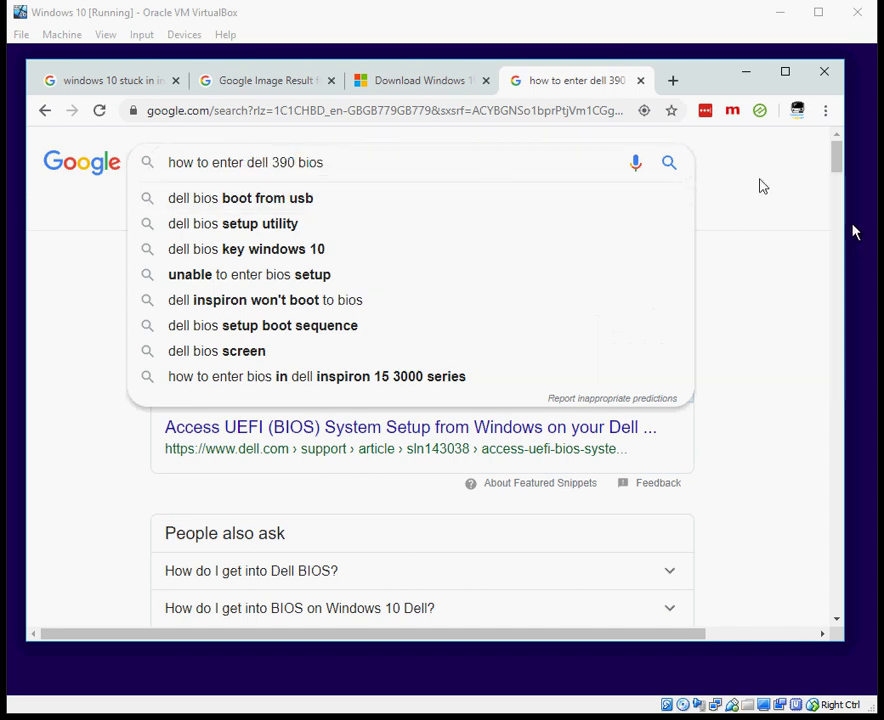
{"action": "key", "text": "Escape"}
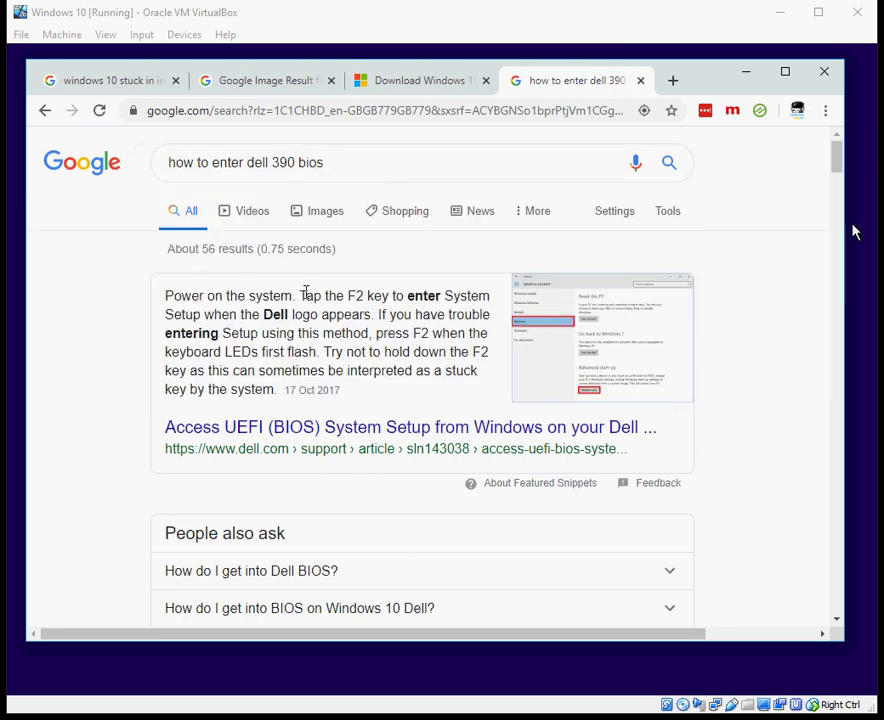
{"action": "left_click_drag", "start_coordinate": [348, 293], "coordinate": [377, 296]}
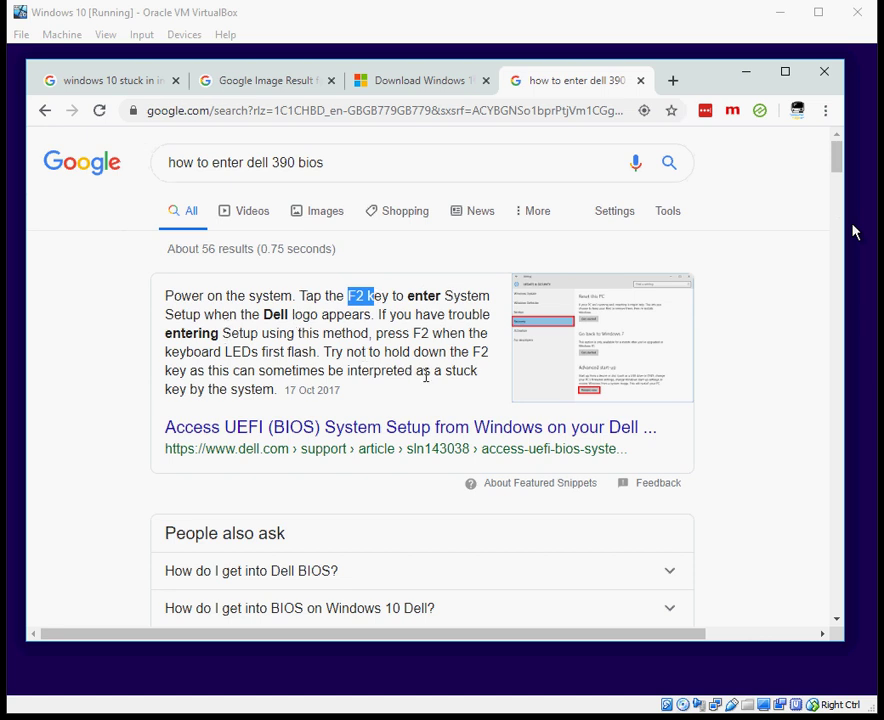
{"action": "scroll", "coordinate": [312, 387], "scroll_direction": "down", "scroll_amount": 1}
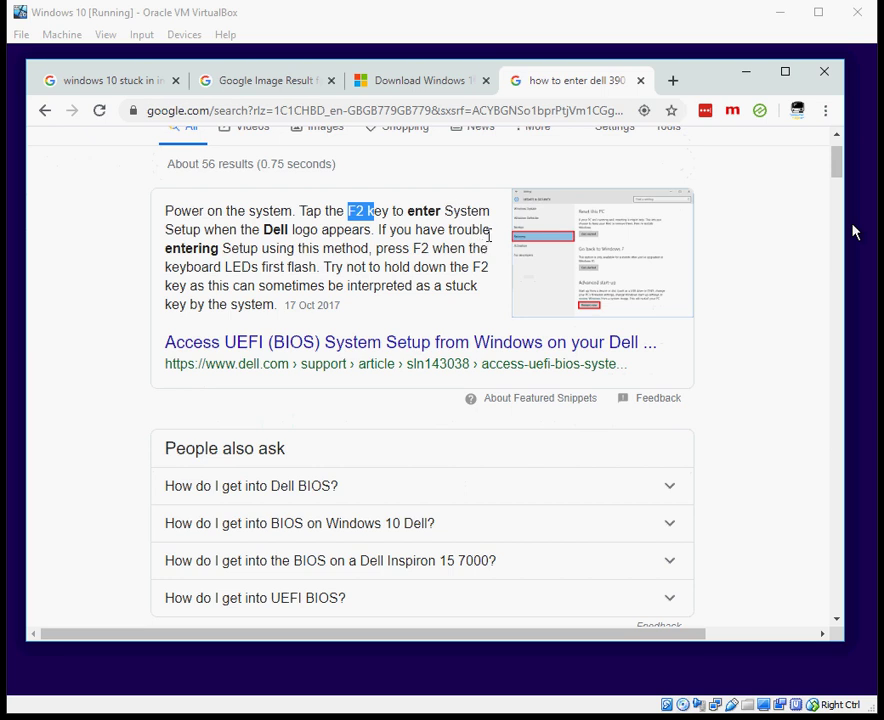
{"action": "left_click", "coordinate": [743, 80]}
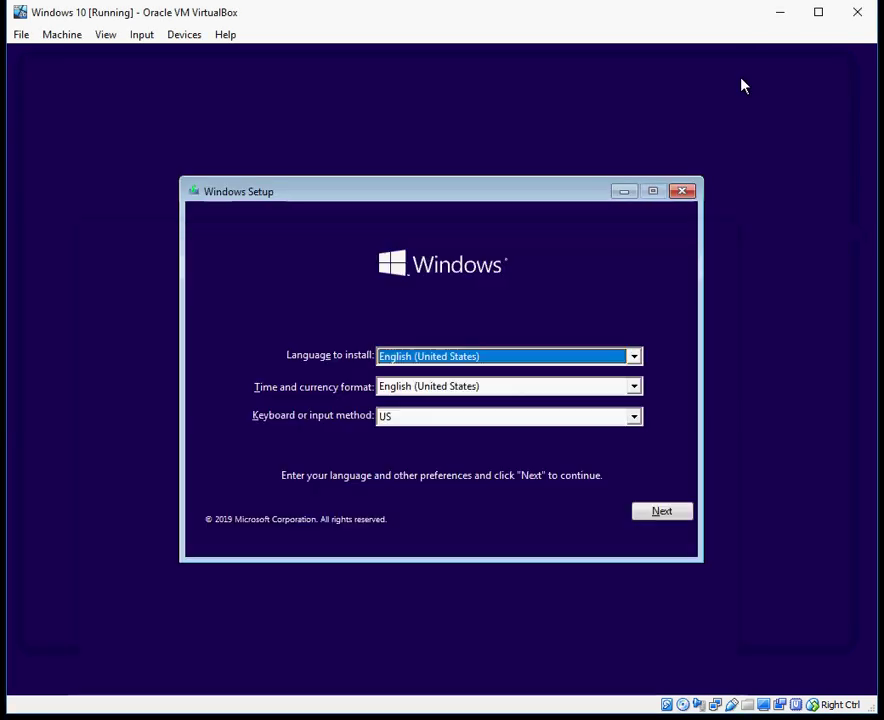
- Continue Windows Setup with English (United States) and the US keyboard, and choose to repair the computer
{"action": "left_click_drag", "start_coordinate": [430, 187], "coordinate": [421, 116]}
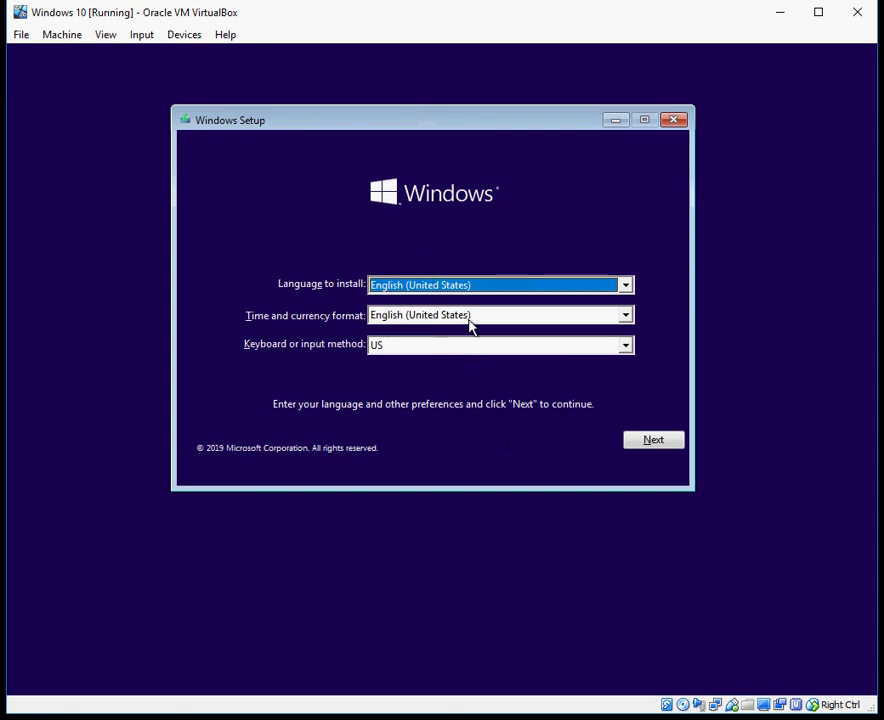
{"action": "left_click", "coordinate": [655, 448]}
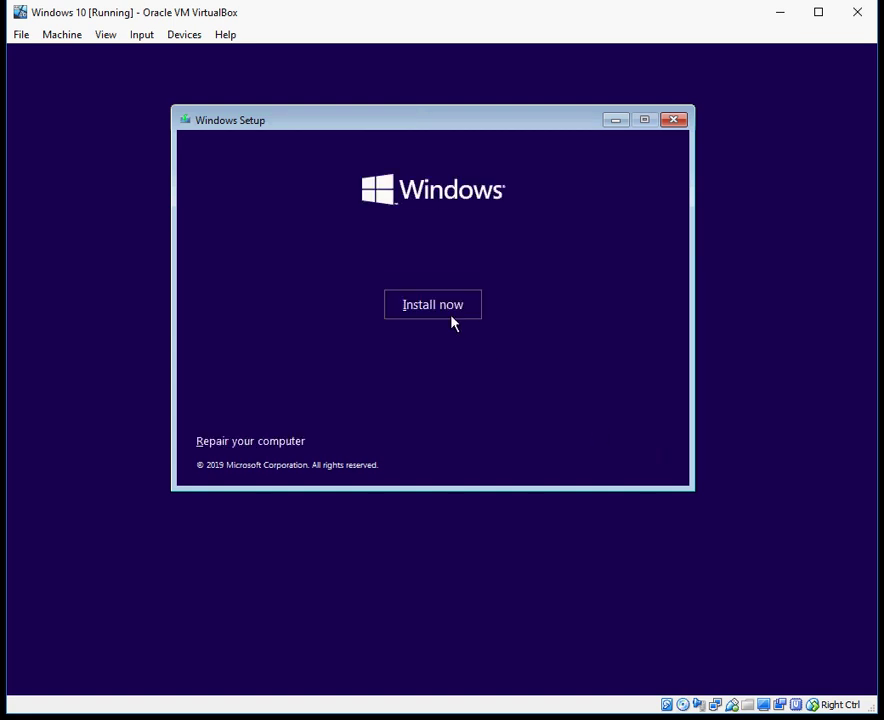
{"action": "left_click", "coordinate": [270, 441]}
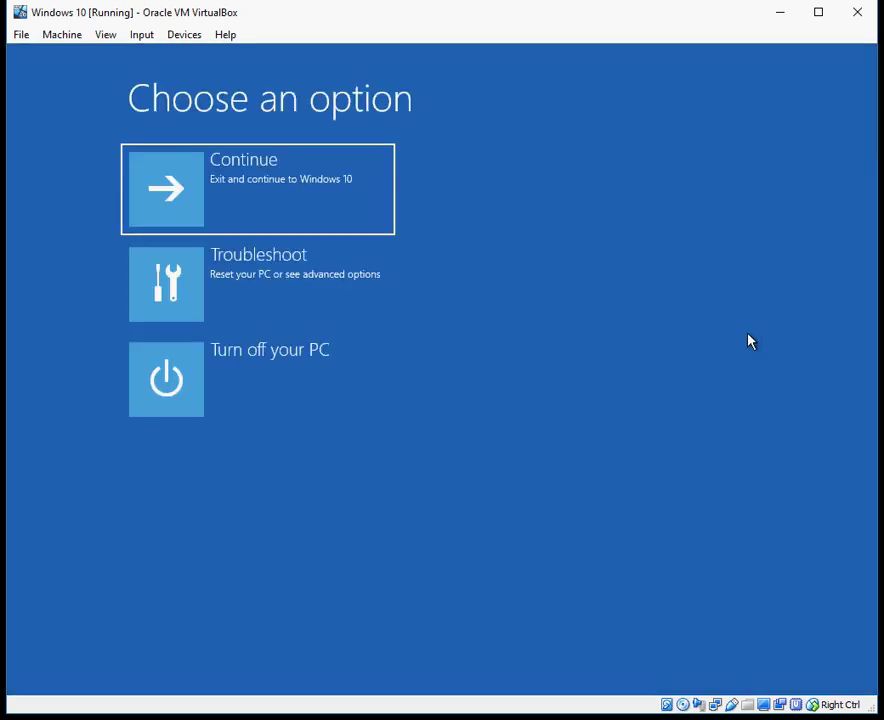
- Open Command Prompt from the advanced troubleshooting options and run chkdsk C: /r /f
{"action": "left_click", "coordinate": [292, 289]}
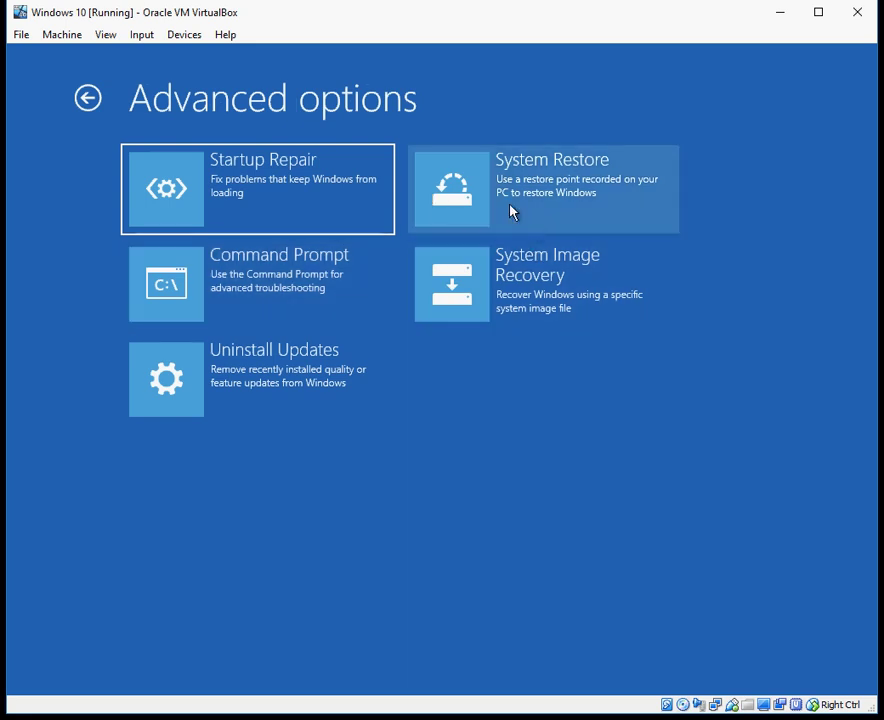
{"action": "left_click", "coordinate": [265, 297]}
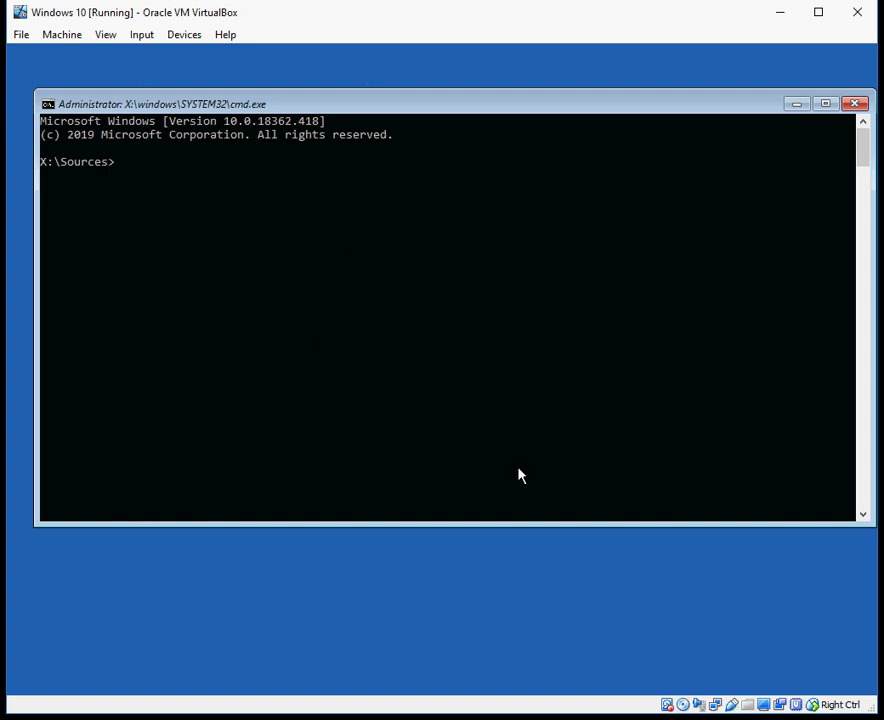
{"action": "type", "text": "chkdsk C: /r /f"}
{"action": "key", "text": "Return"}
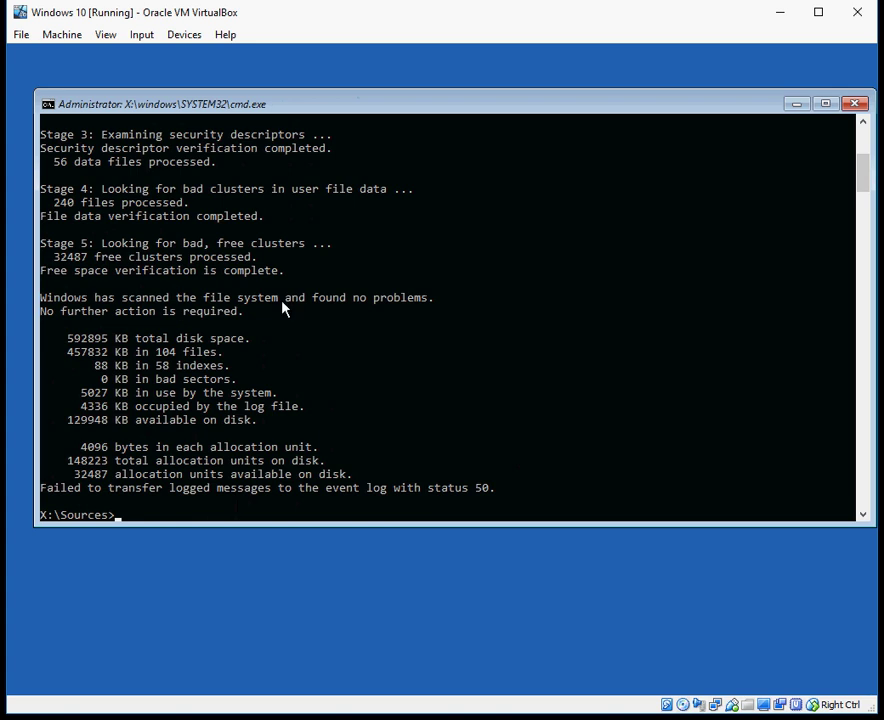
- Enlarge the Command Prompt window to view more of the chkdsk report, and exit Command Prompt
{"action": "left_click_drag", "start_coordinate": [367, 523], "coordinate": [421, 658]}
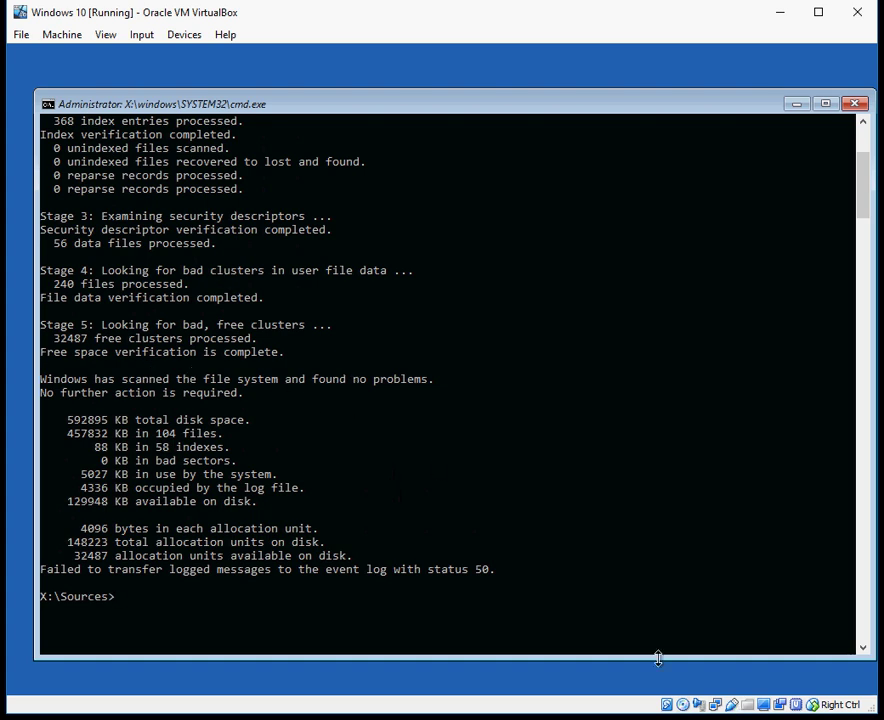
{"action": "type", "text": "exit"}
{"action": "key", "text": "Return"}
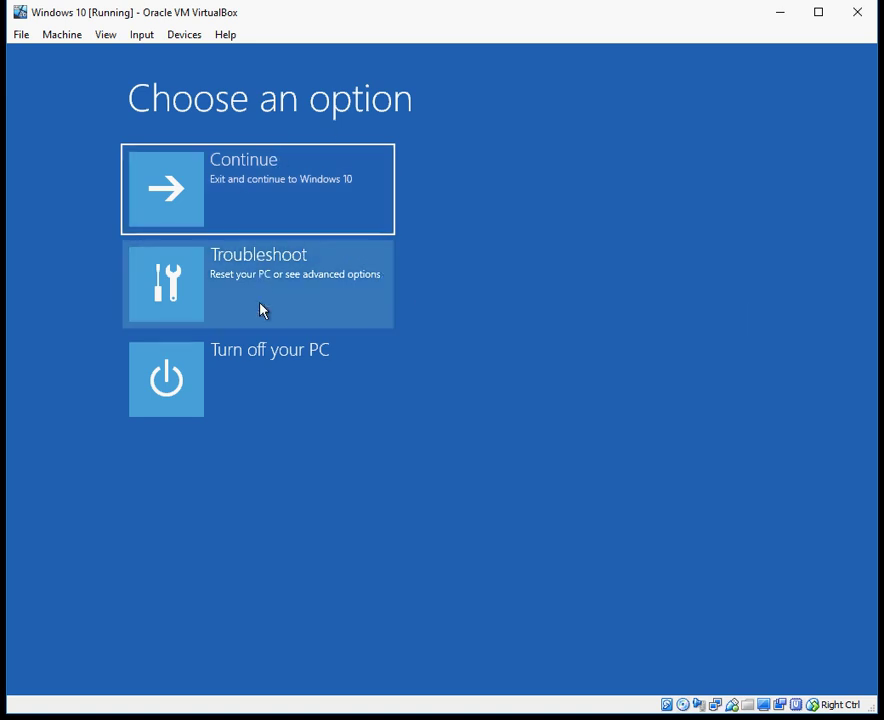
- Reopen Command Prompt from the advanced troubleshooting options and repair the master boot record with bootrec /fixmbr
{"action": "left_click", "coordinate": [279, 283]}
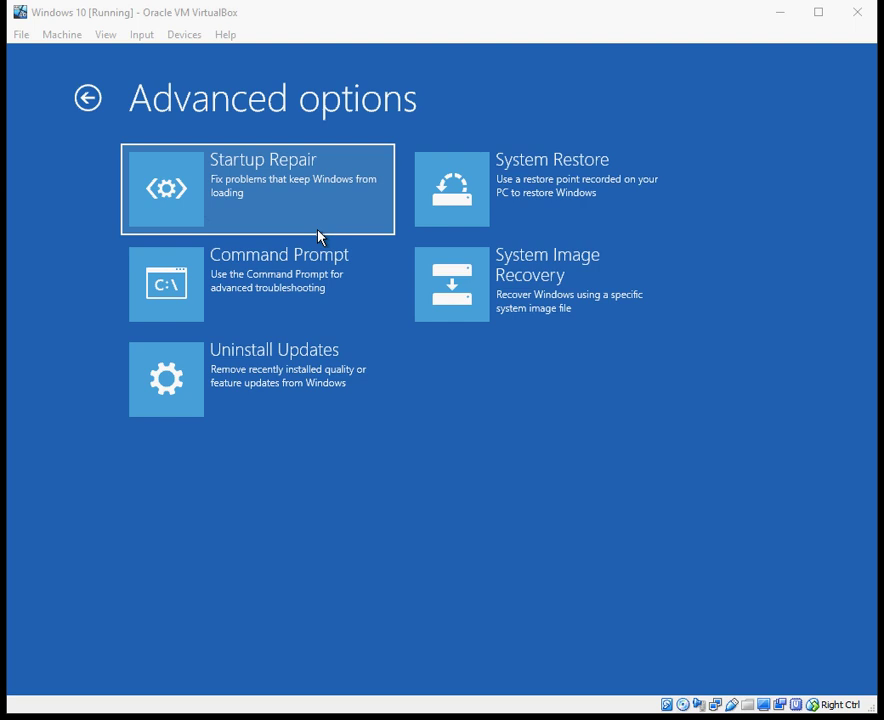
{"action": "left_click", "coordinate": [312, 288]}
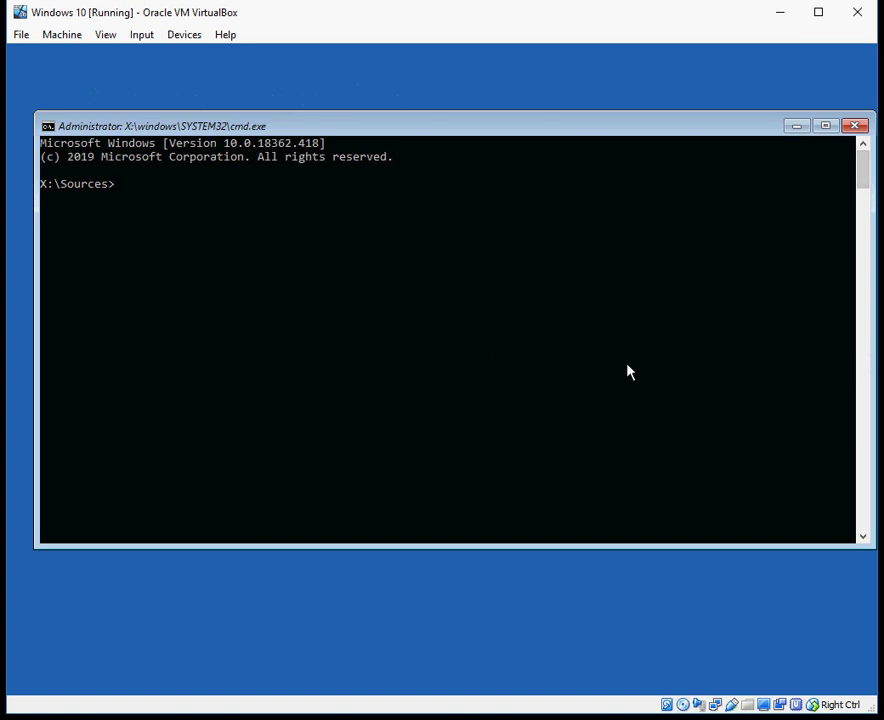
{"action": "type", "text": "bootrec /fixmbr"}
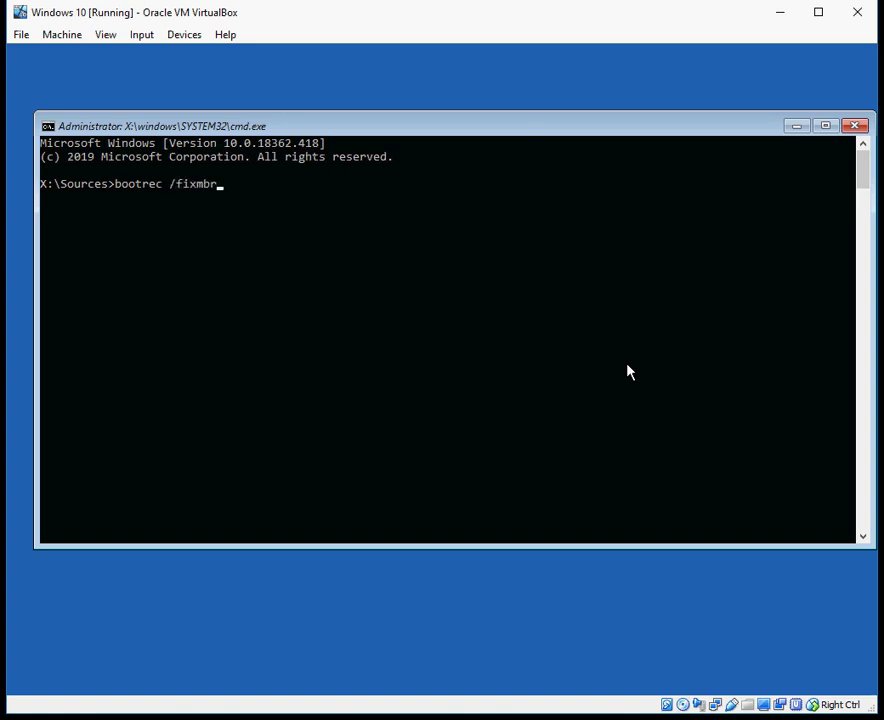
{"action": "key", "text": "Return"}
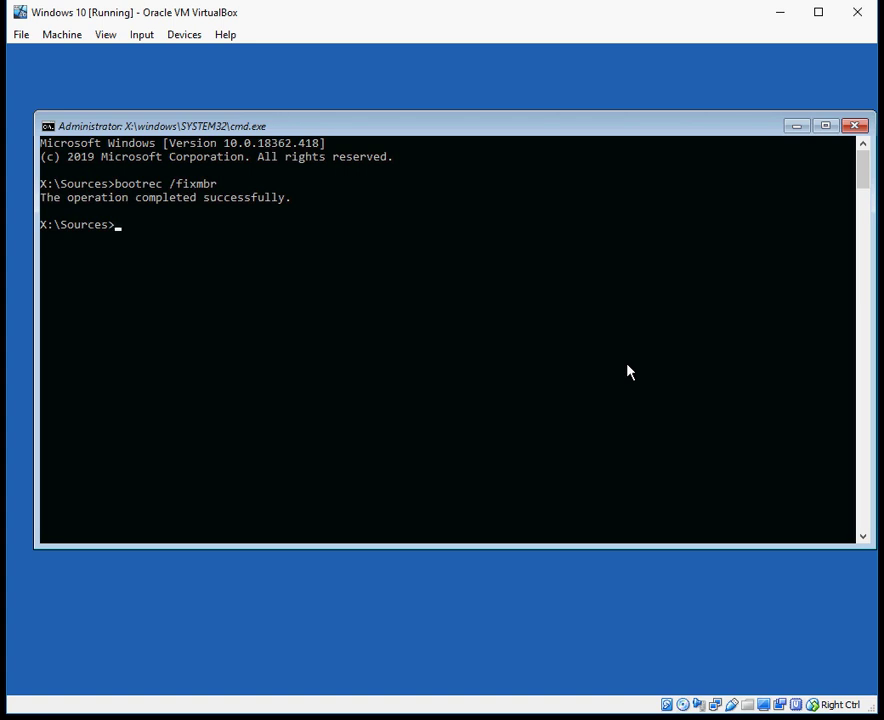
- Try to rebuild the boot configuration data with bootrec /rebuildbcd, interrupt the scan and exit Command Prompt
{"action": "type", "text": "bootrec /rebu"}
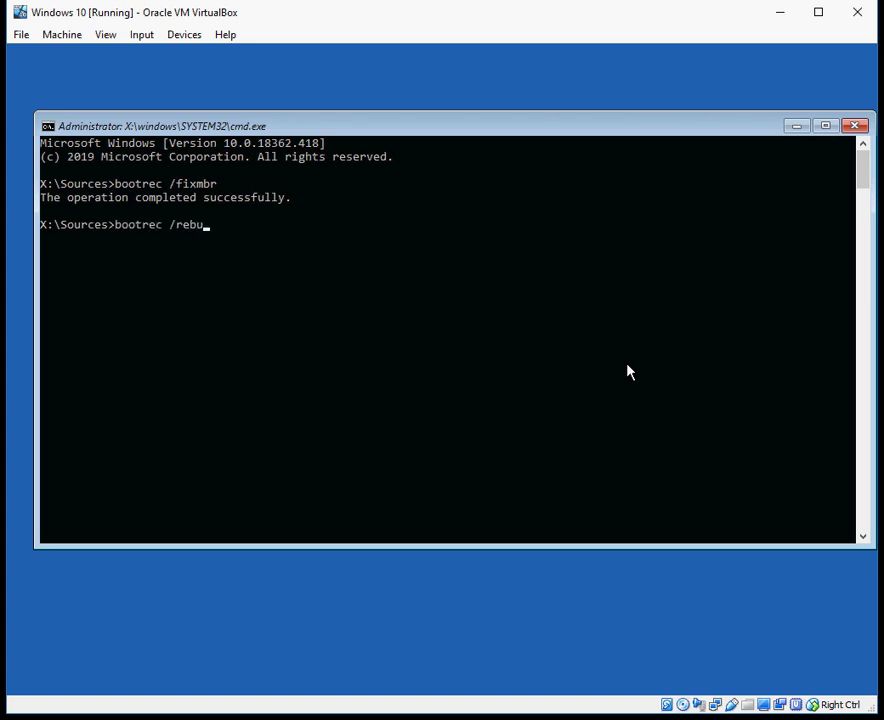
{"action": "type", "text": "ildbcd"}
{"action": "key", "text": "Return"}
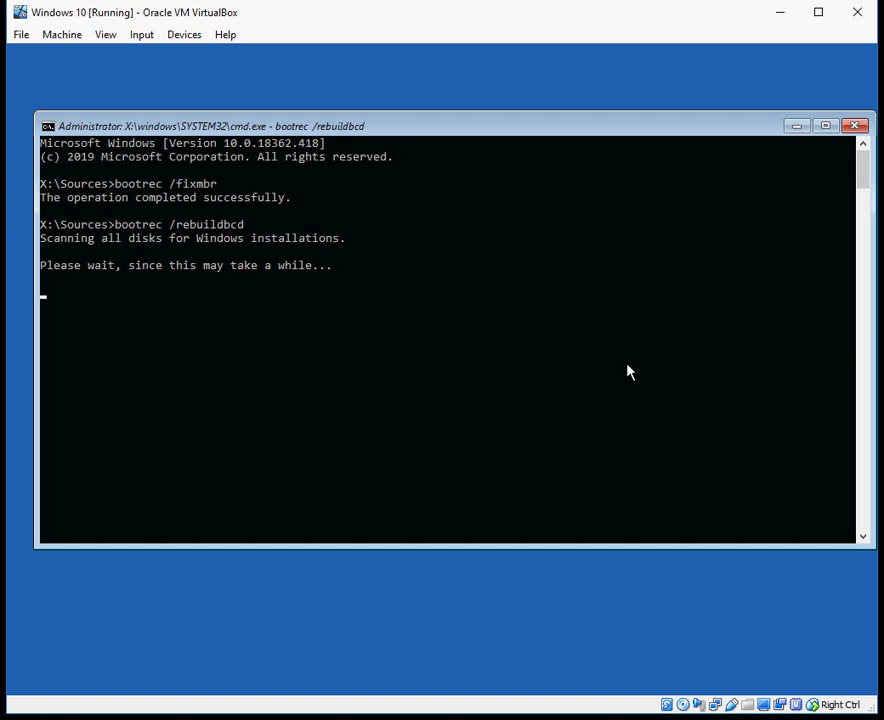
{"action": "key", "text": "ctrl+c"}
{"action": "key", "text": "Return"}
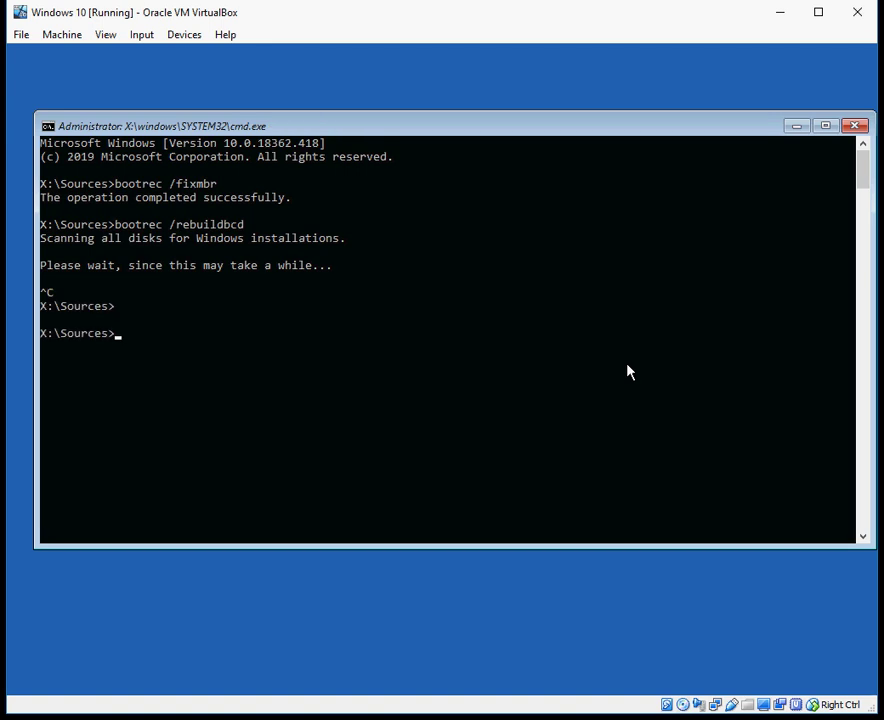
{"action": "type", "text": "exit"}
{"action": "key", "text": "Return"}
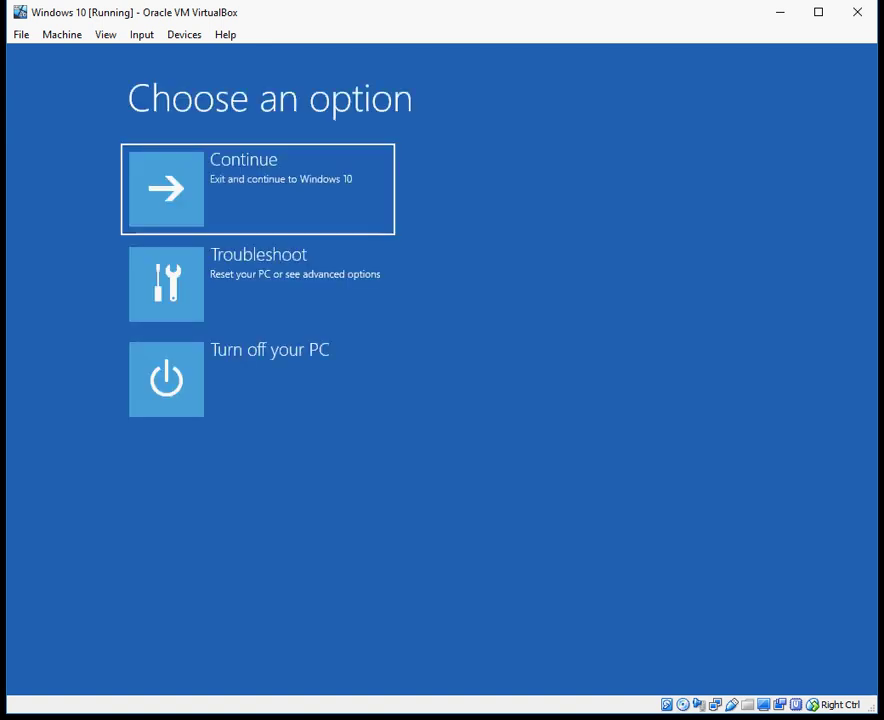
- Examine the Uninstall Updates choices for quality and feature updates in the advanced troubleshooting options, and return to the main recovery screen
{"action": "left_click", "coordinate": [296, 290]}
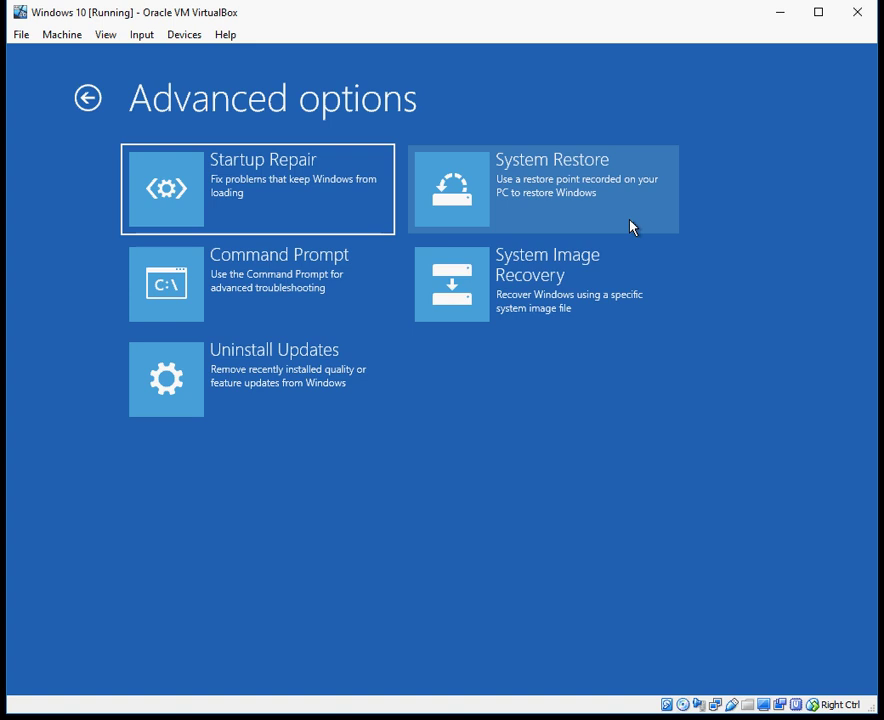
{"action": "left_click", "coordinate": [264, 374]}
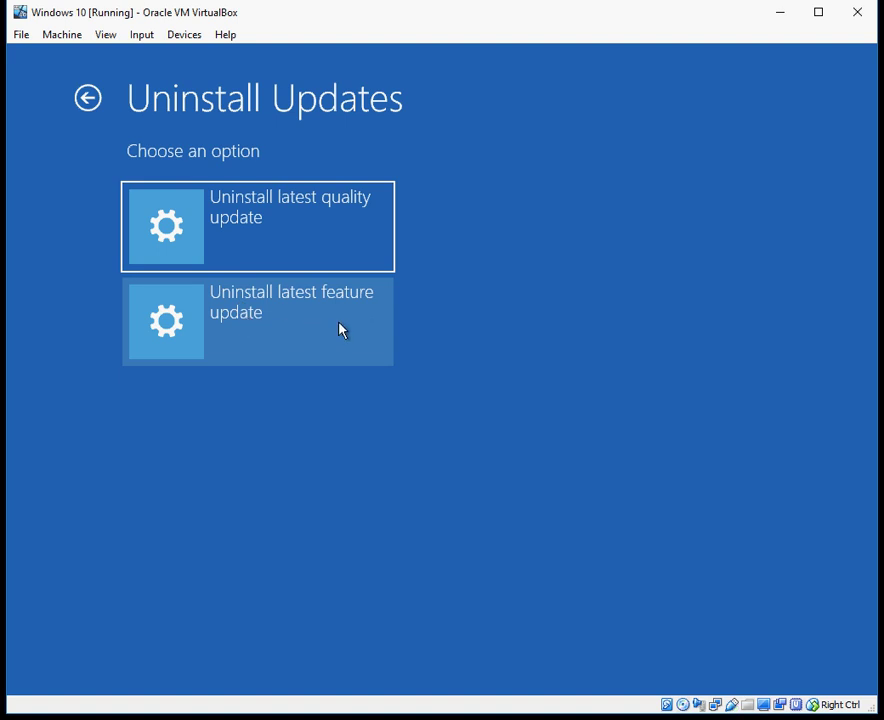
{"action": "left_click", "coordinate": [91, 104]}
{"action": "left_click", "coordinate": [88, 100]}
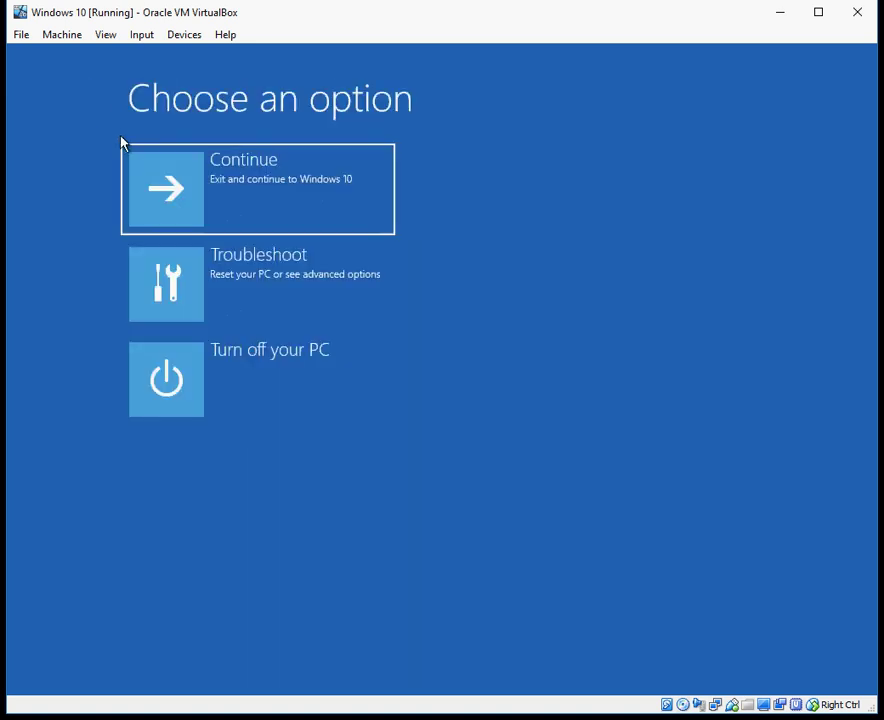